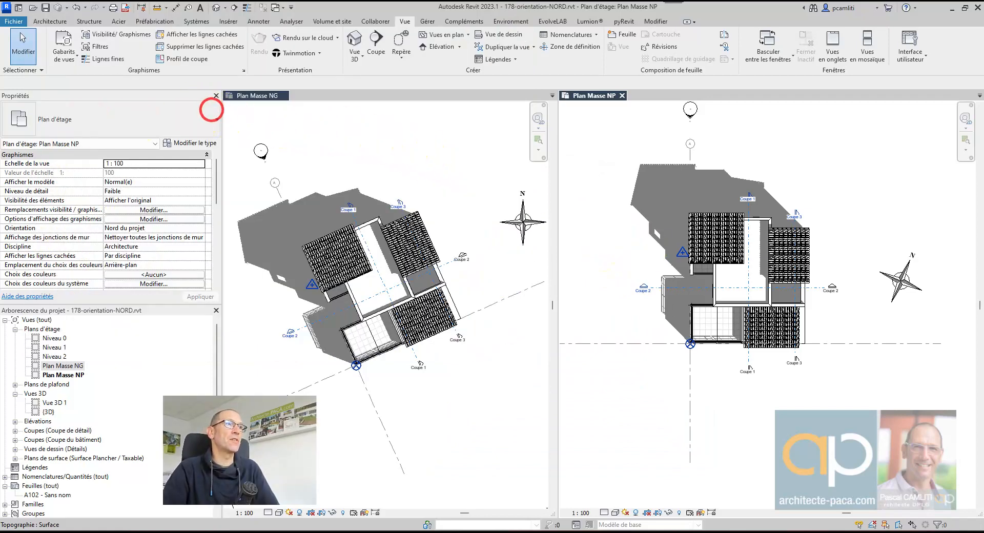
click(478, 161)
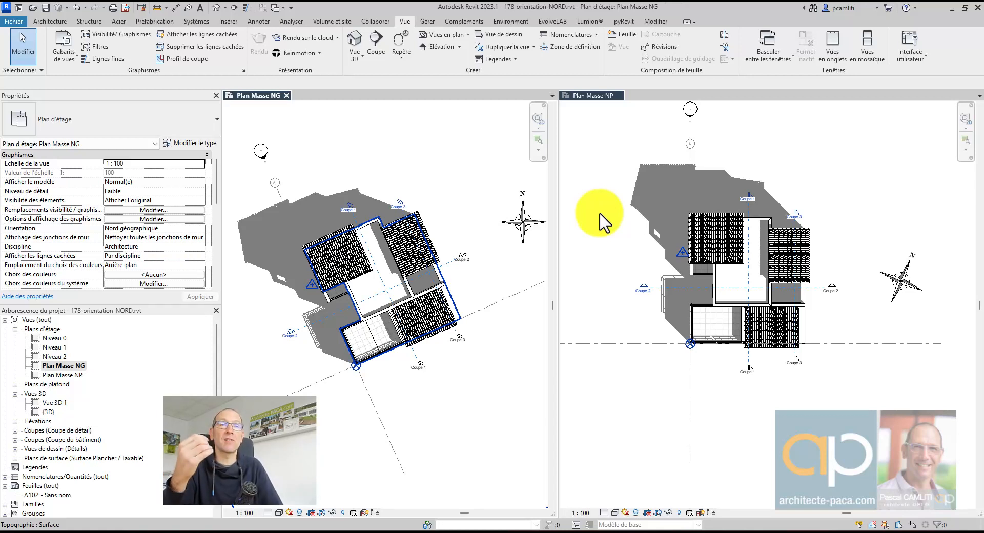
click(481, 146)
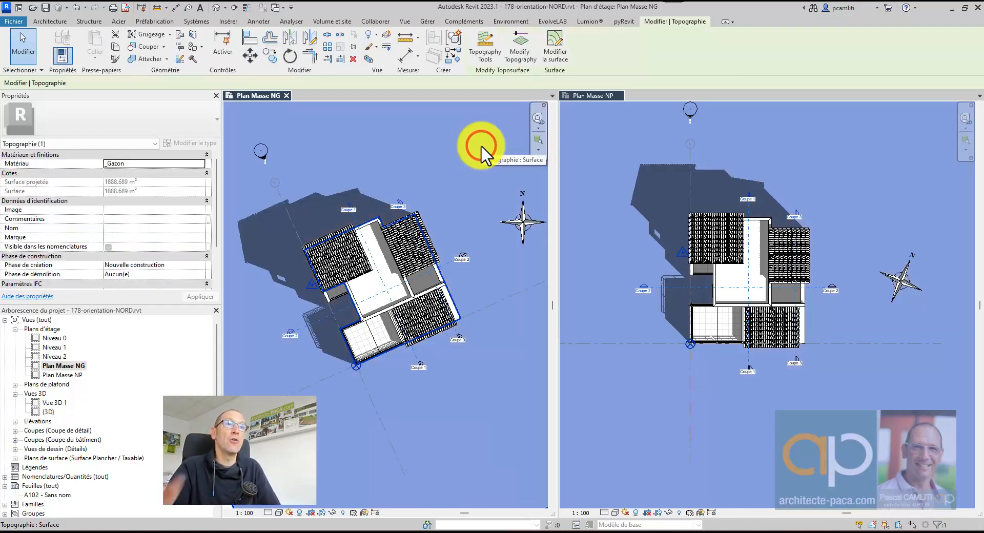
key(Escape)
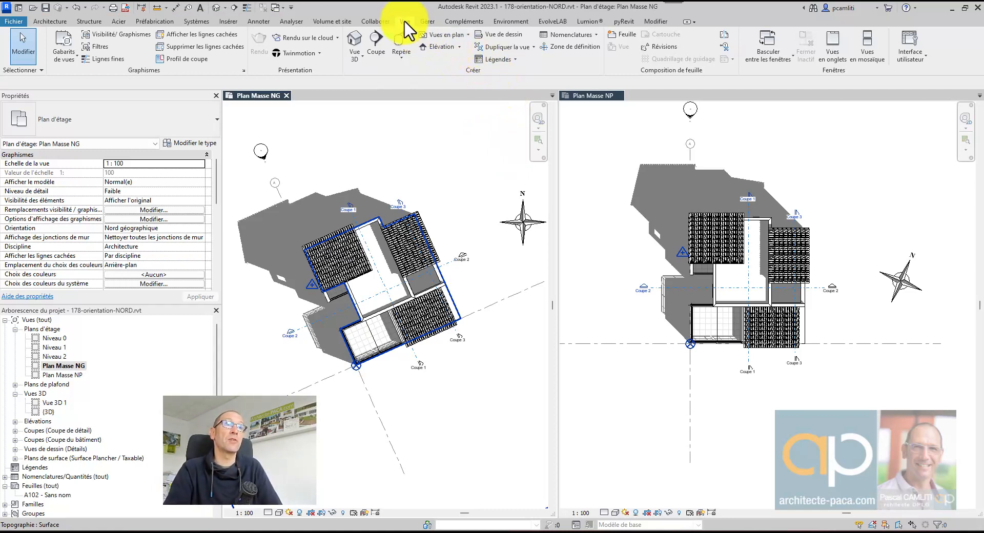
click(427, 21)
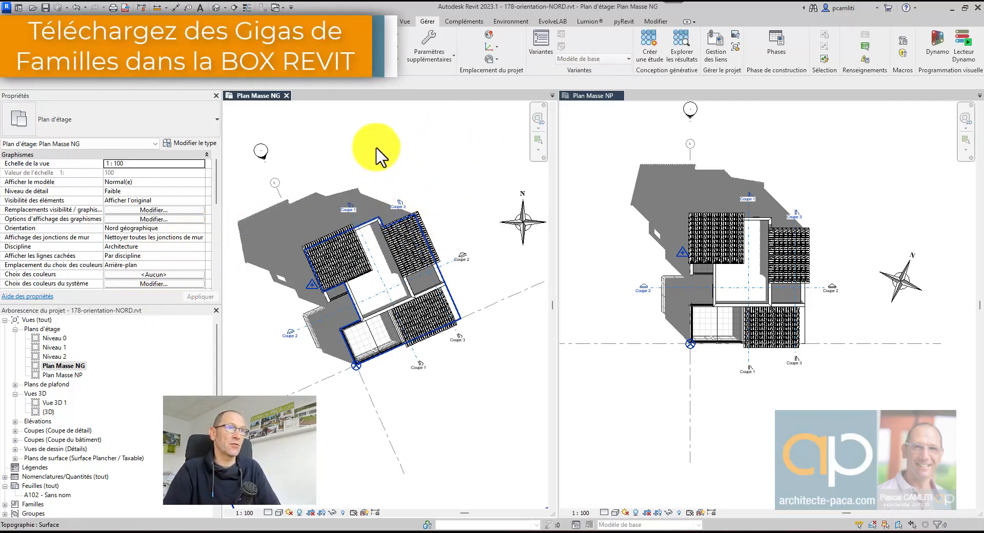
- Dismiss the save reminder and undo the earlier changes back to a single Plan Masse view oriented to project north
click(434, 166)
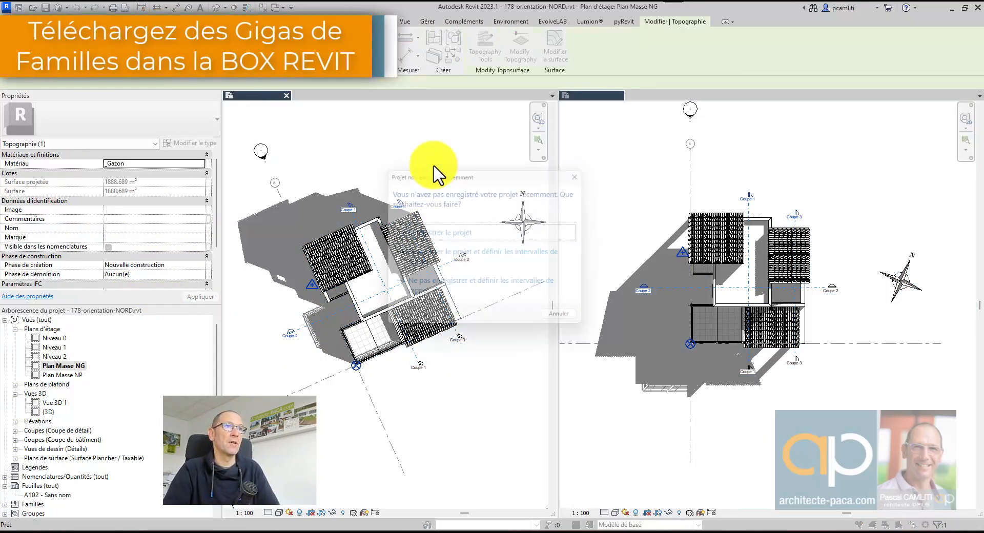
click(583, 170)
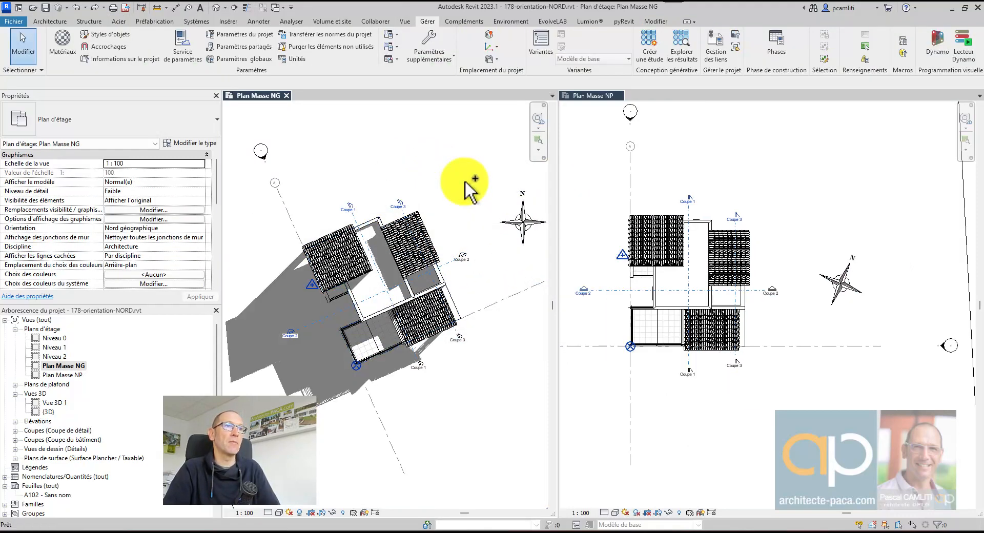
key(ctrl+z)
key(ctrl+z)
key(ctrl+z)
key(ctrl+z)
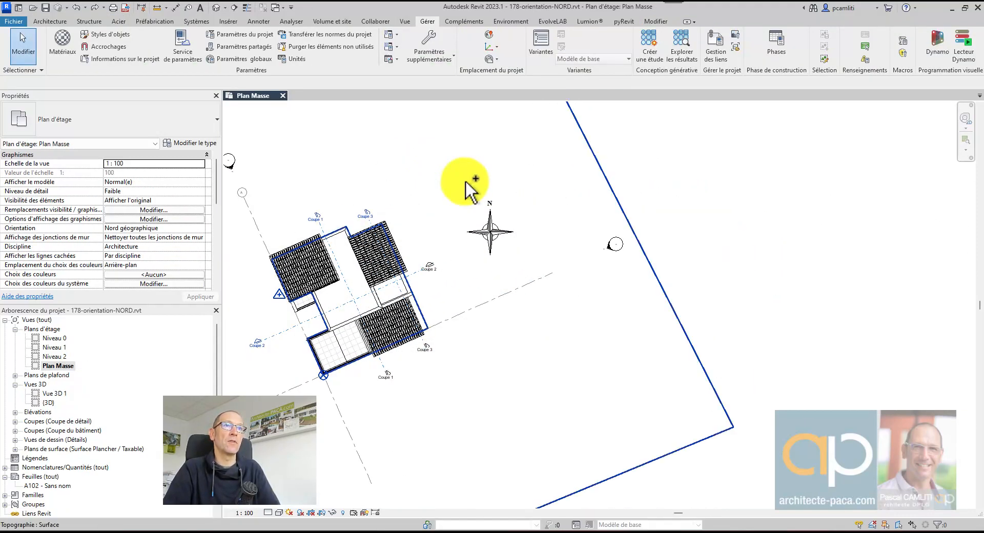
key(ctrl+z)
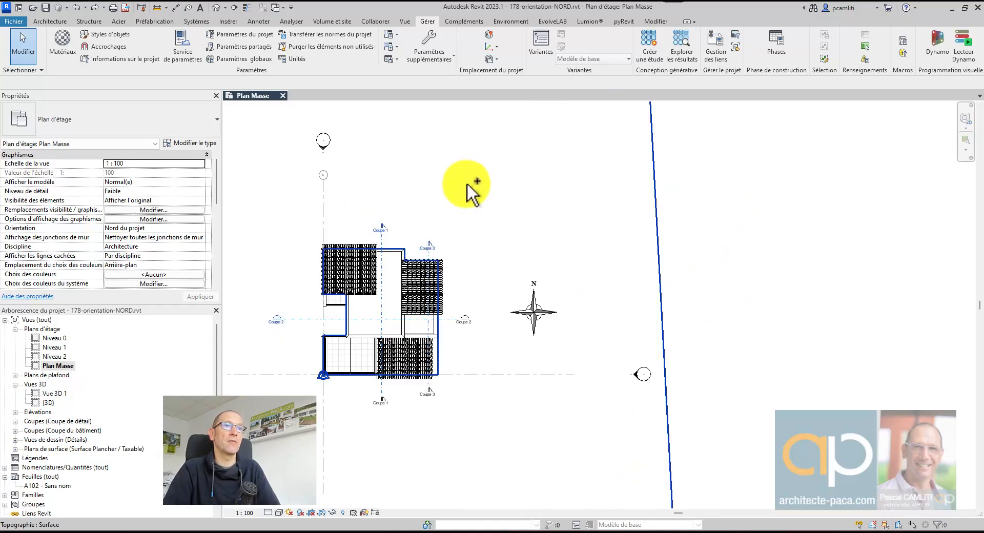
scroll(467, 183, down, 2)
scroll(555, 215, up, 3)
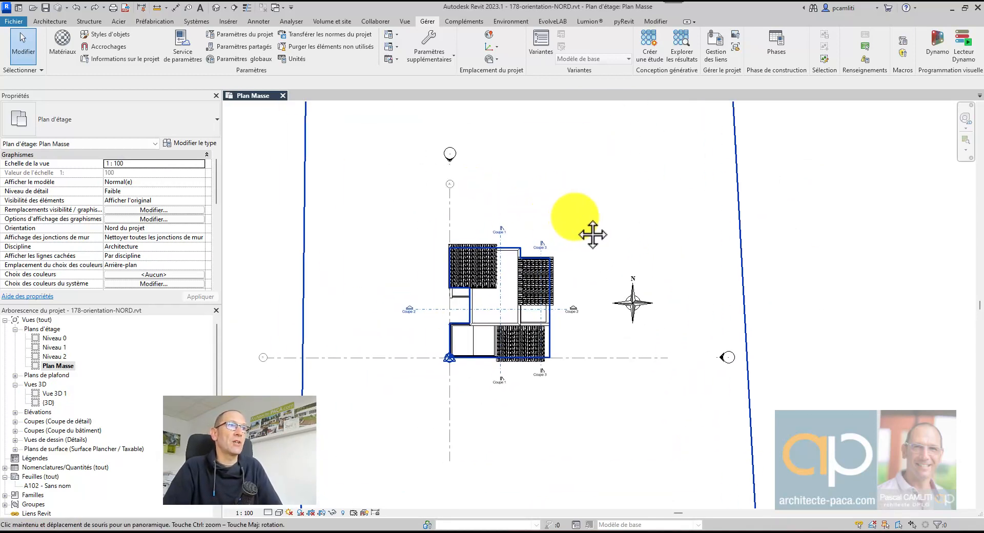
- Delete the existing north arrow symbol beside the building in the Plan Masse view
click(833, 267)
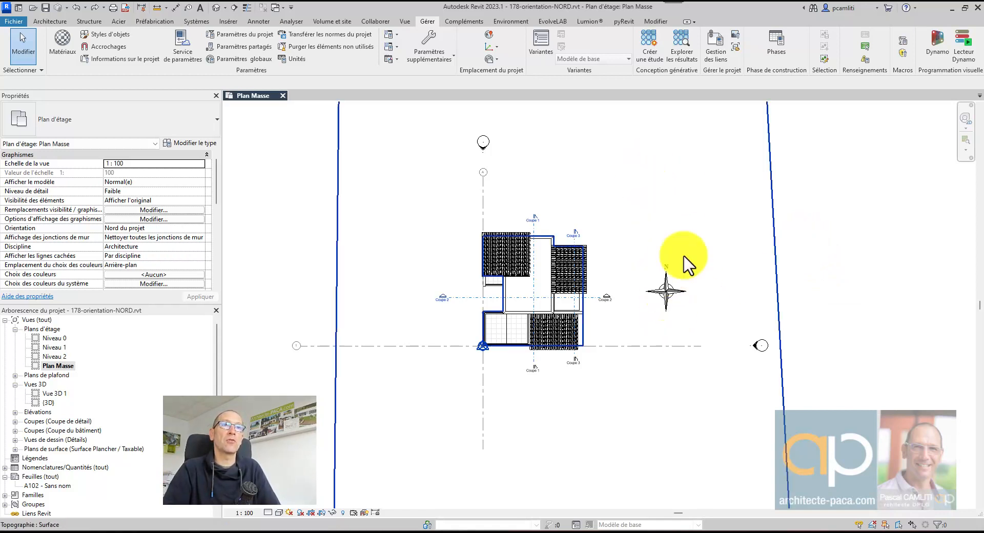
click(666, 296)
key(Escape)
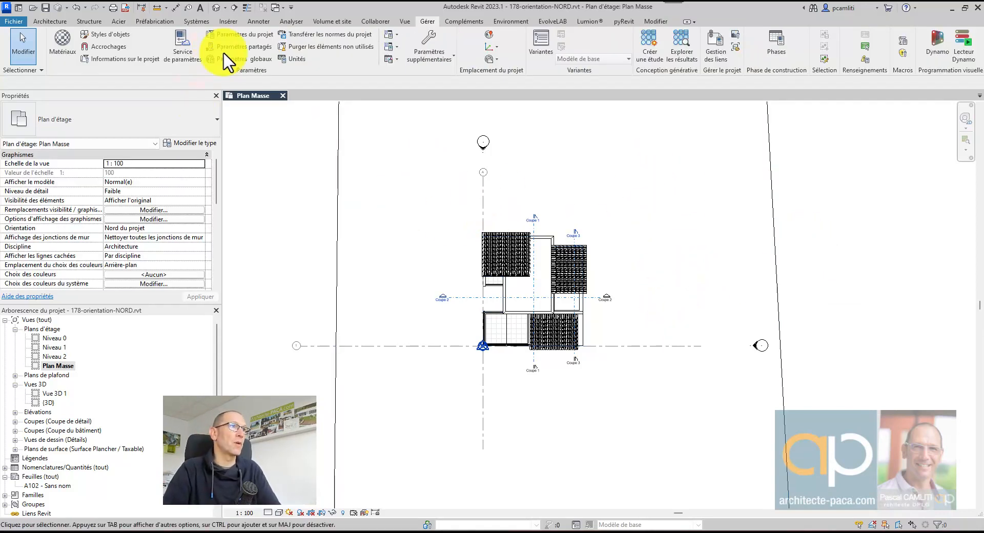
- Start placing an annotation symbol of type Flèche - 03 in the Plan Masse view
click(259, 21)
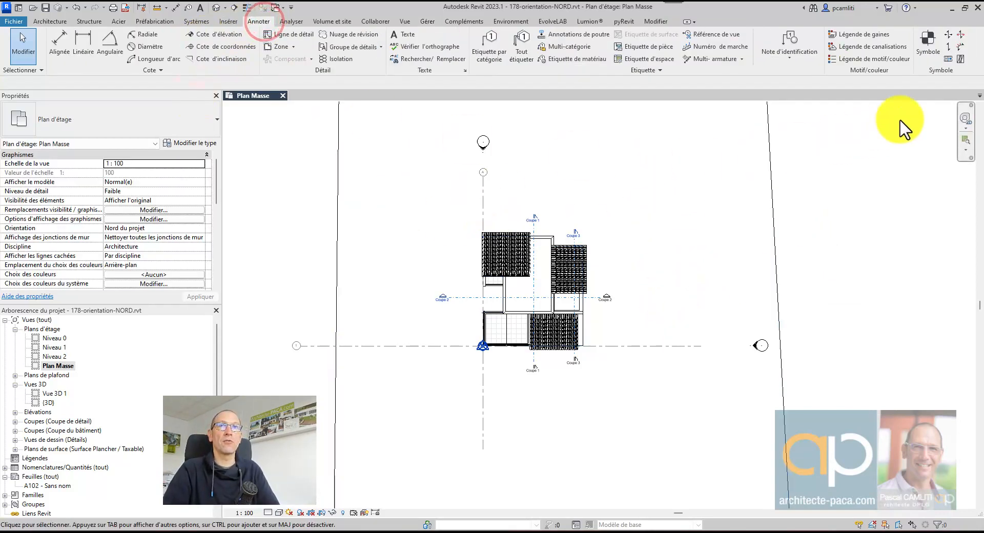
click(929, 57)
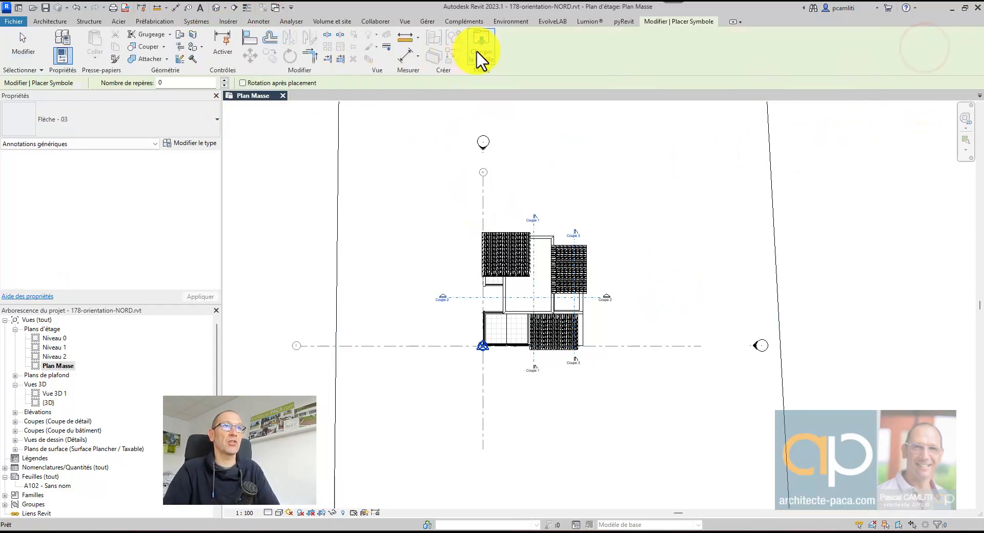
click(148, 123)
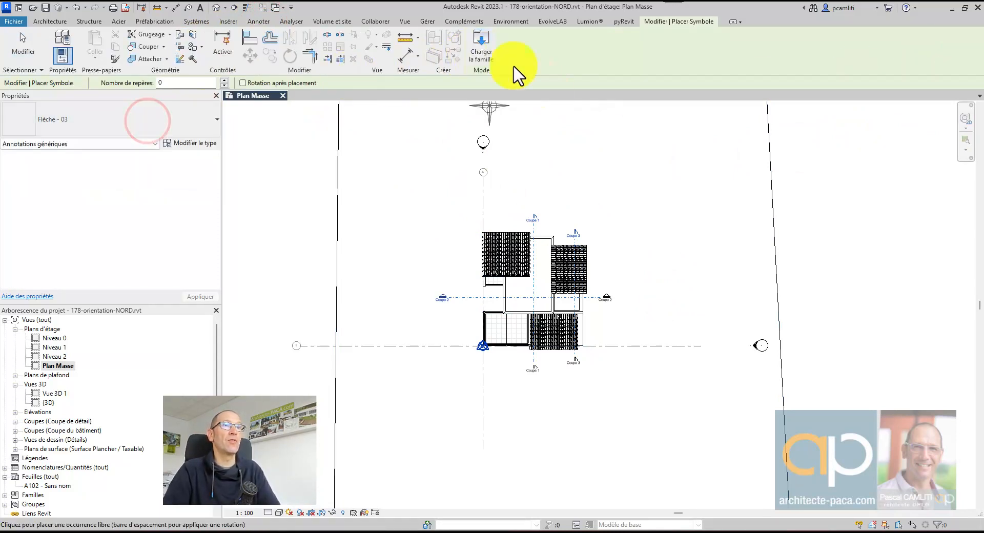
- Preview several north arrow families in the Flèches du Nord library folder, and leave without loading one
click(485, 47)
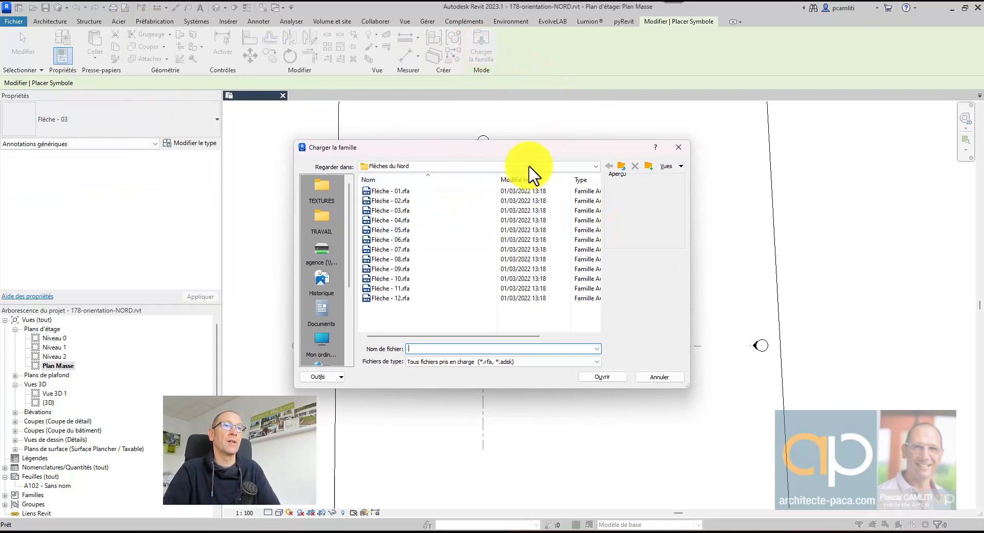
click(528, 166)
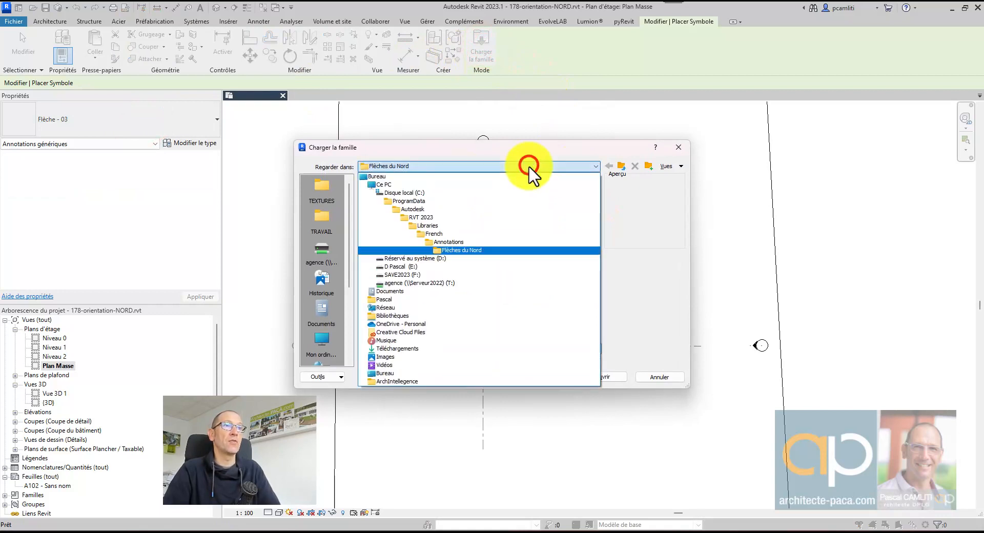
click(496, 249)
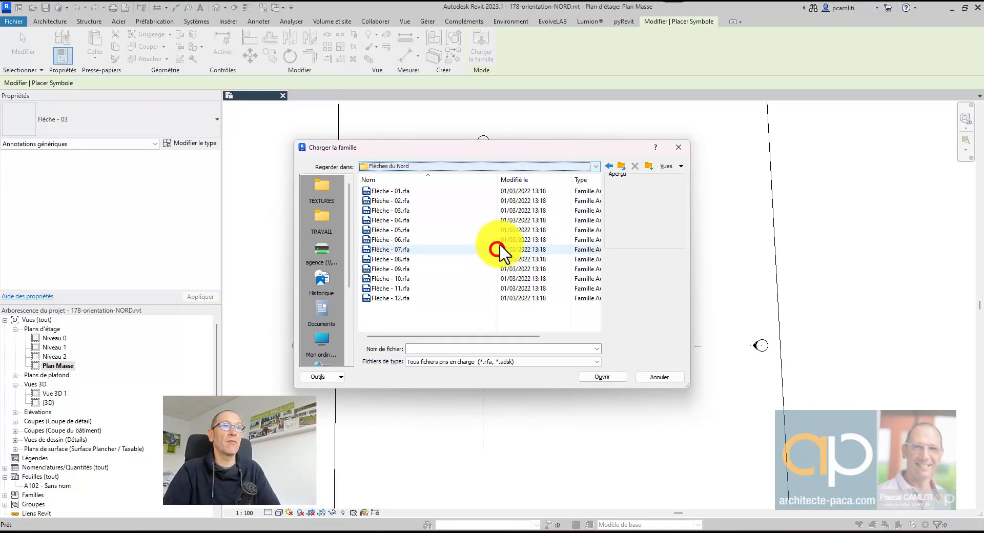
click(399, 226)
click(401, 243)
click(395, 259)
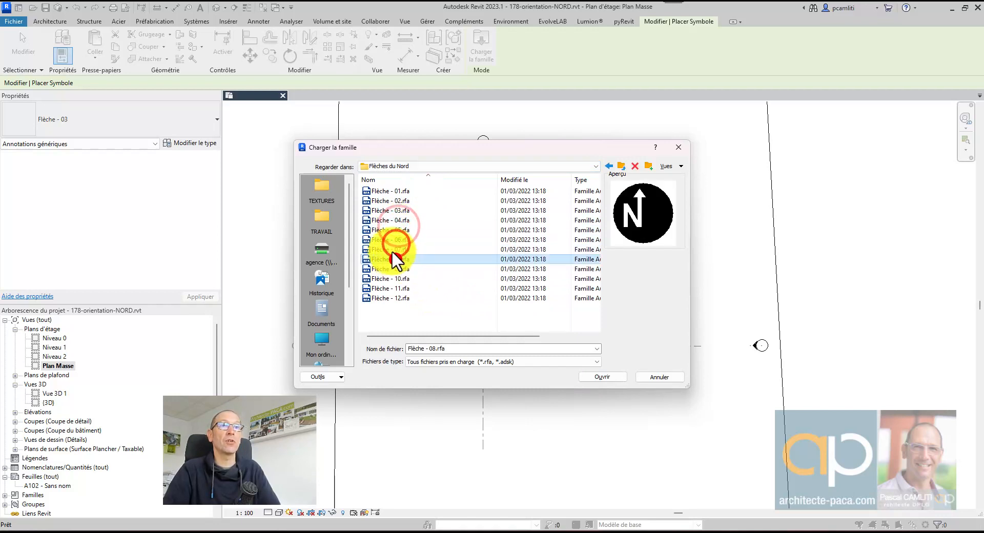
click(385, 227)
click(401, 210)
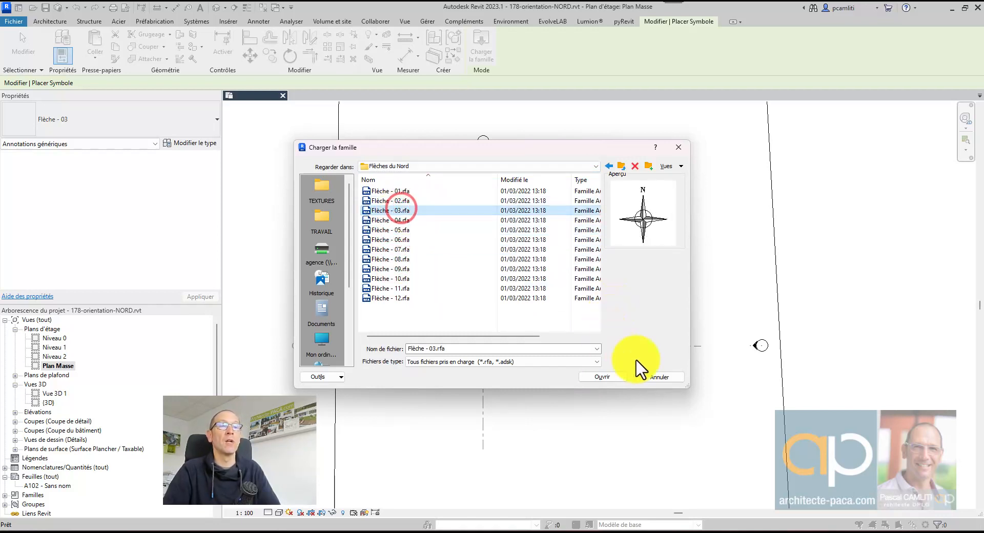
click(660, 378)
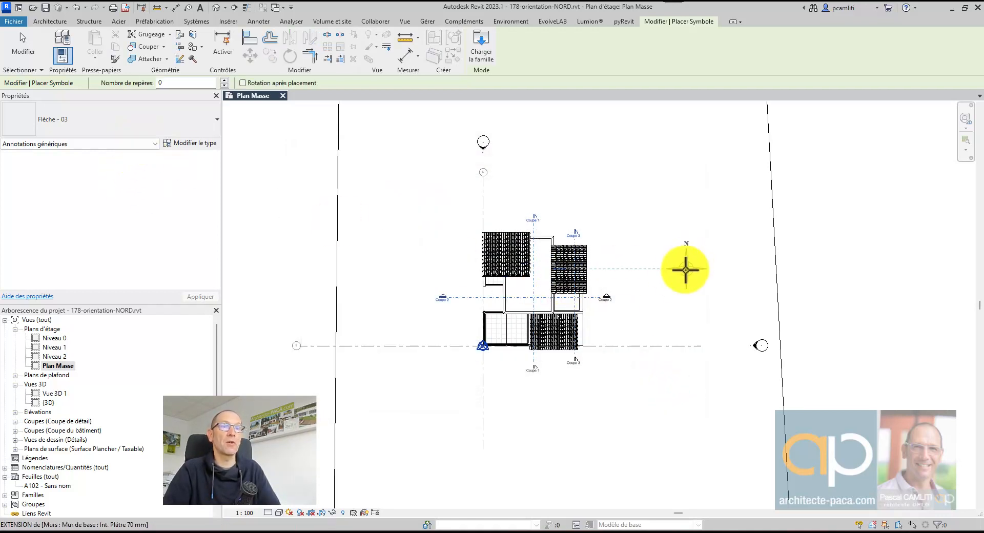
- Place the Flèche - 03 north arrow east of the building and shift it slightly closer to the house
scroll(660, 272, up, 3)
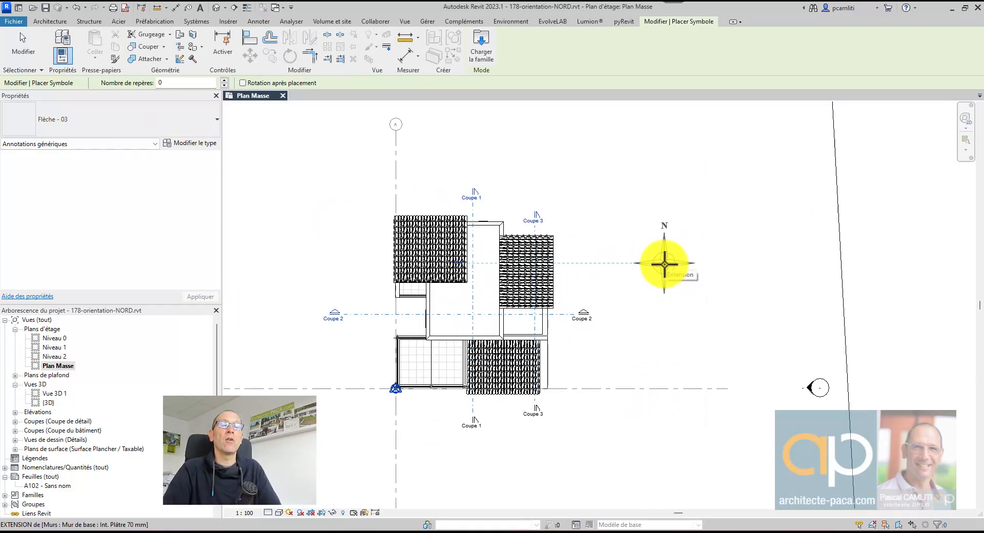
click(665, 264)
key(Escape)
click(670, 272)
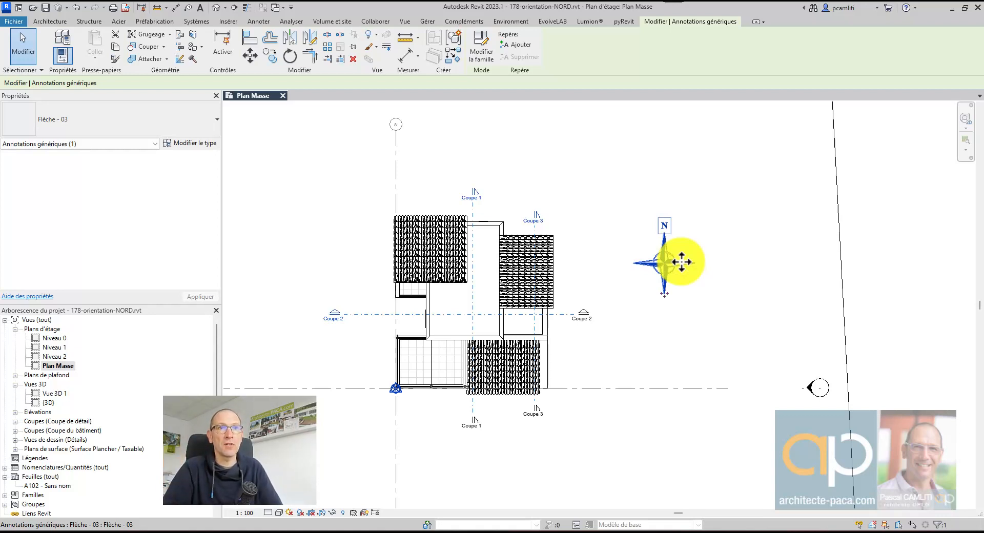
click(667, 300)
drag(667, 269, 644, 271)
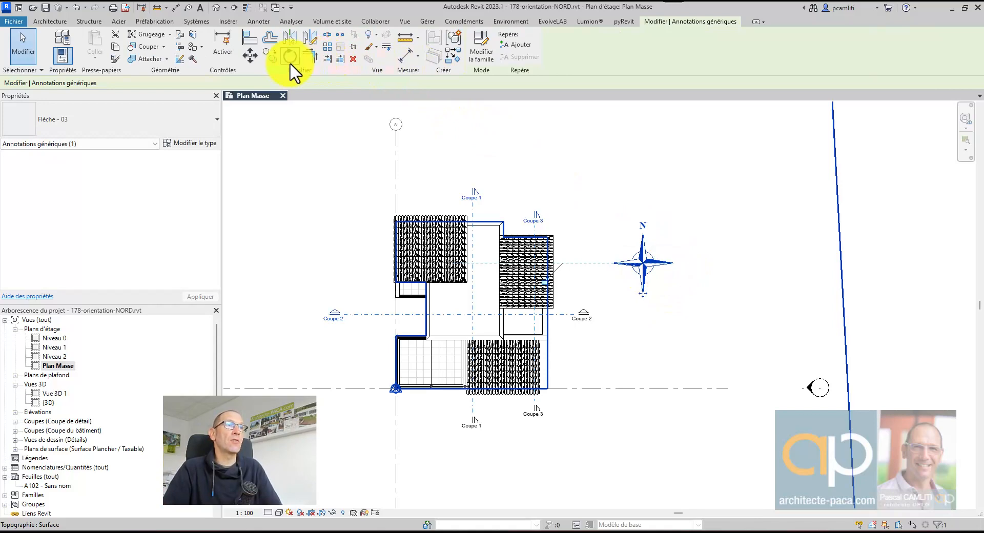
- Rotate the north arrow symbol clockwise freehand so that its N points diagonally up and away from the building
click(290, 57)
click(643, 232)
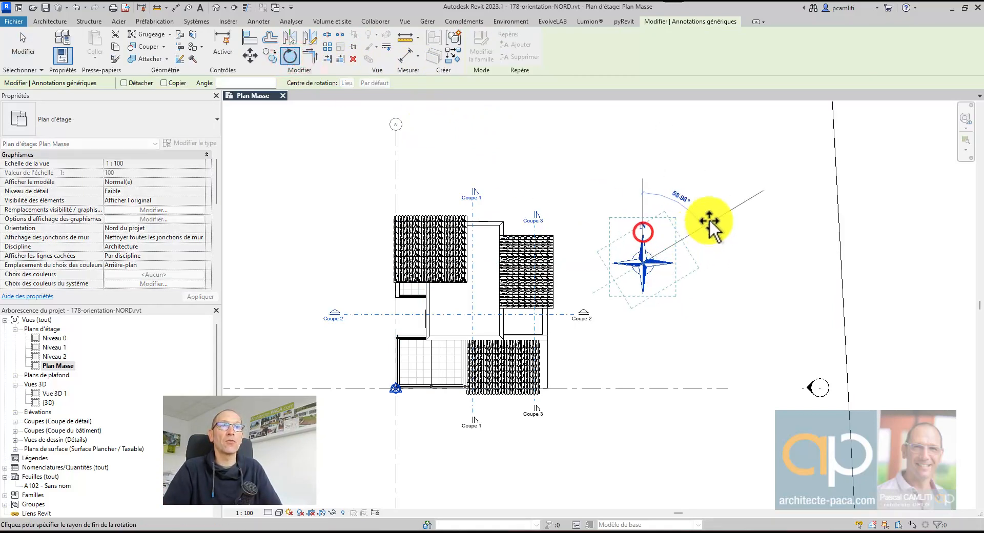
click(688, 205)
scroll(718, 225, down, 3)
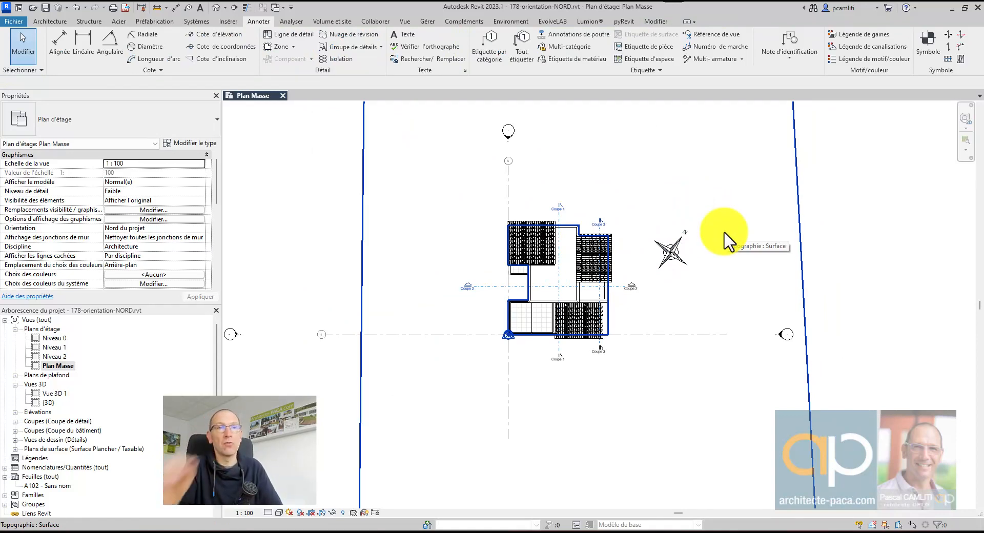
scroll(684, 264, up, 3)
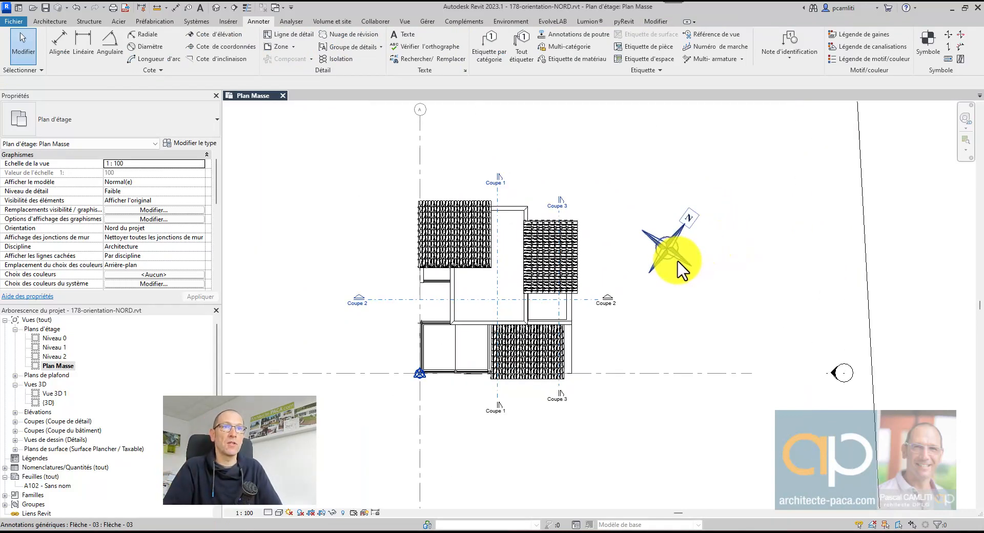
- Set the Plan Masse view's orientation to Nord géographique
click(428, 21)
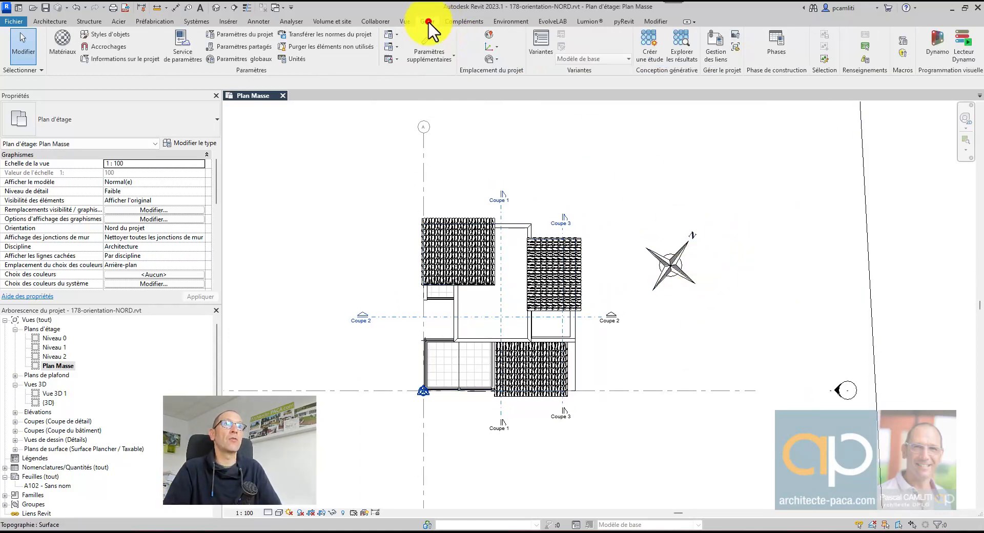
click(497, 66)
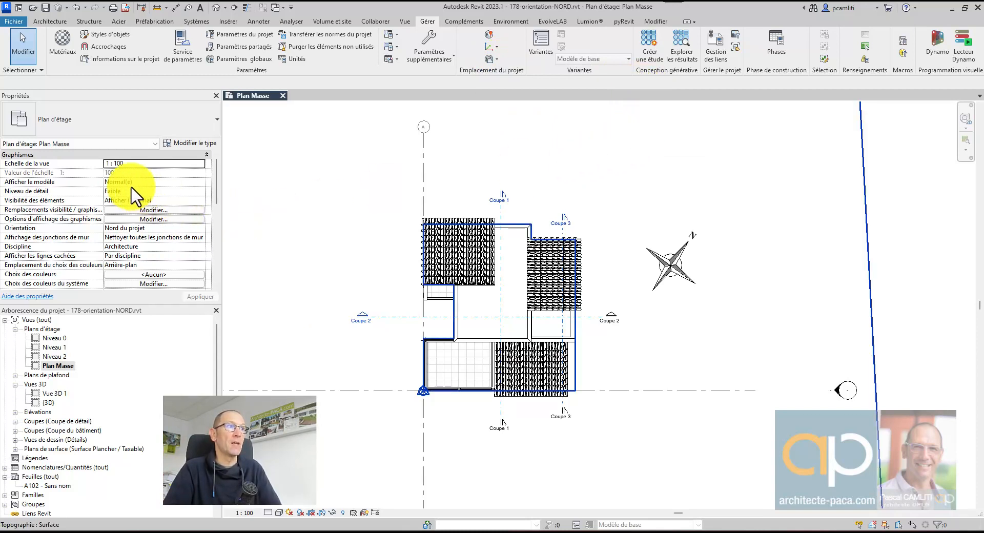
click(135, 228)
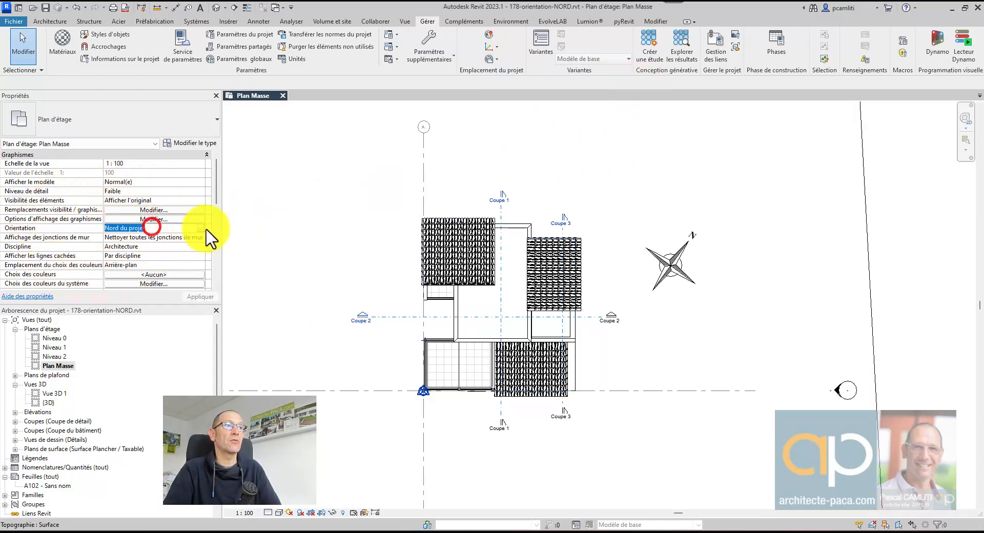
click(200, 228)
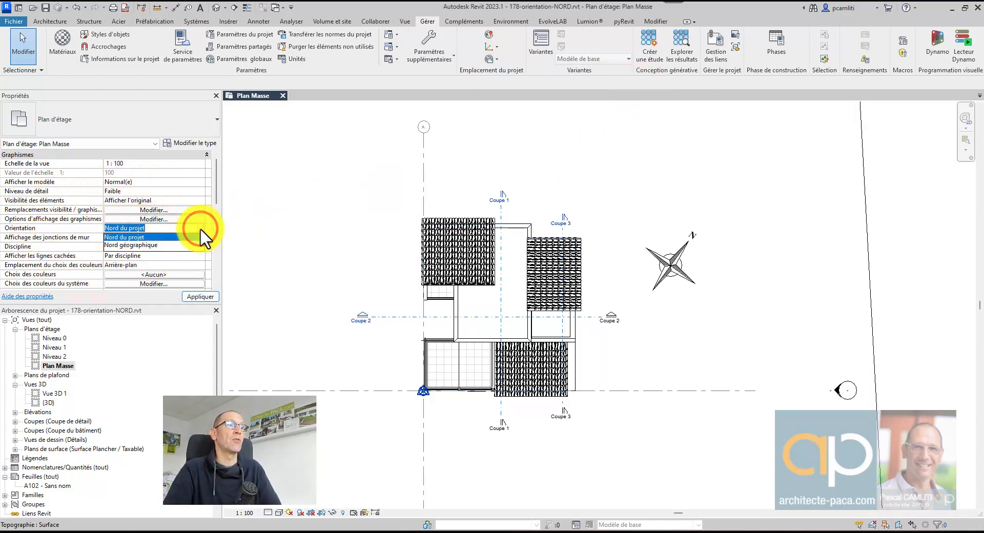
click(176, 245)
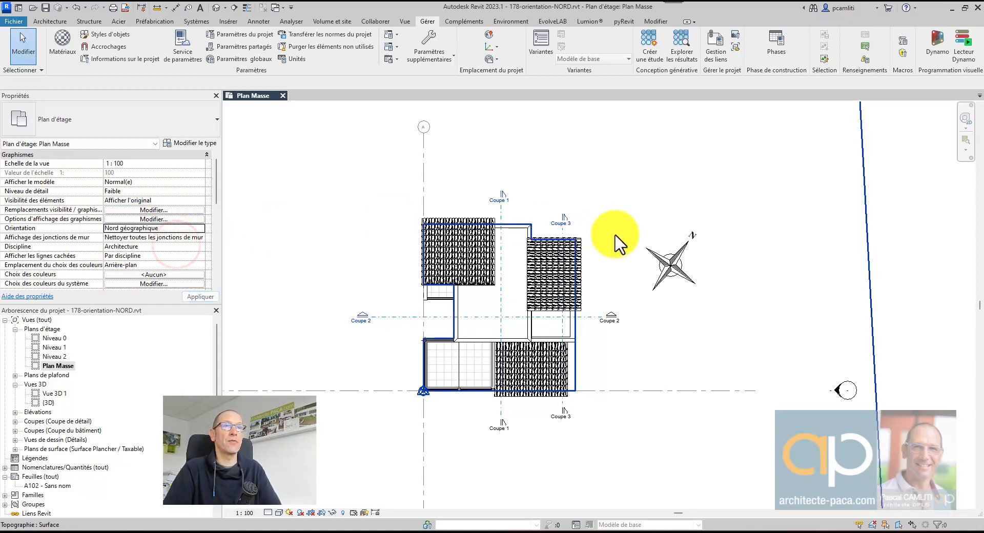
- Rotate the geographic north, placing the rotation centre on the north arrow's centre and turning from its N tip to vertical
click(490, 59)
click(517, 99)
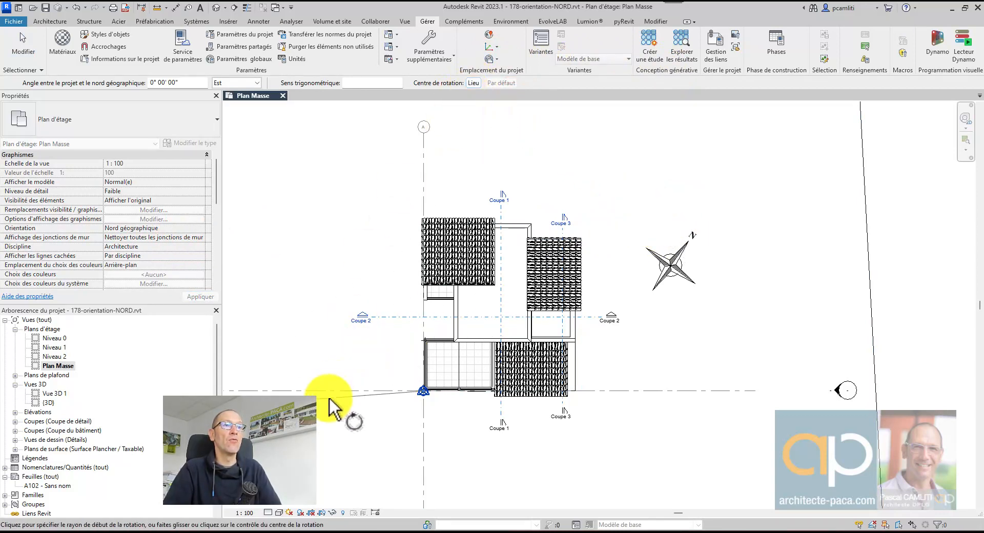
click(423, 388)
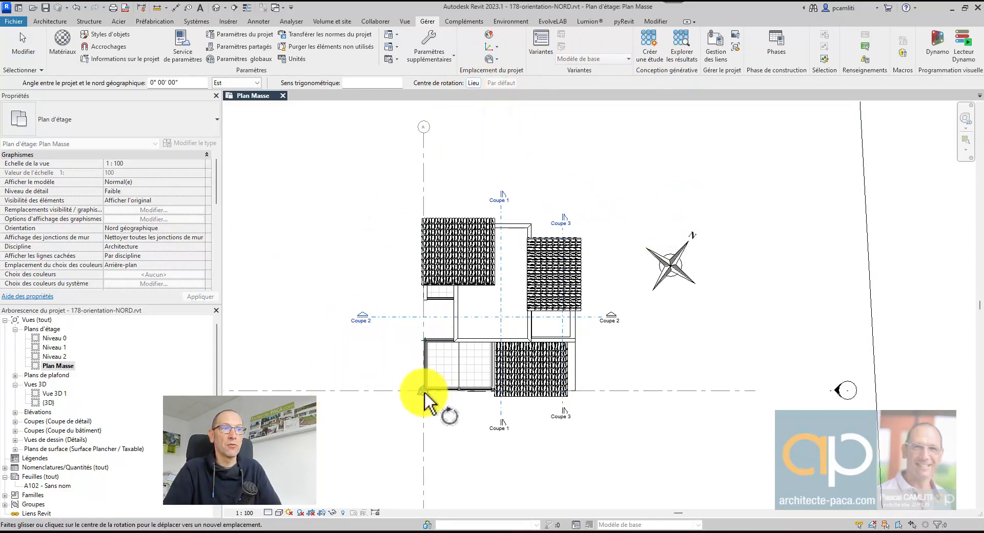
click(489, 57)
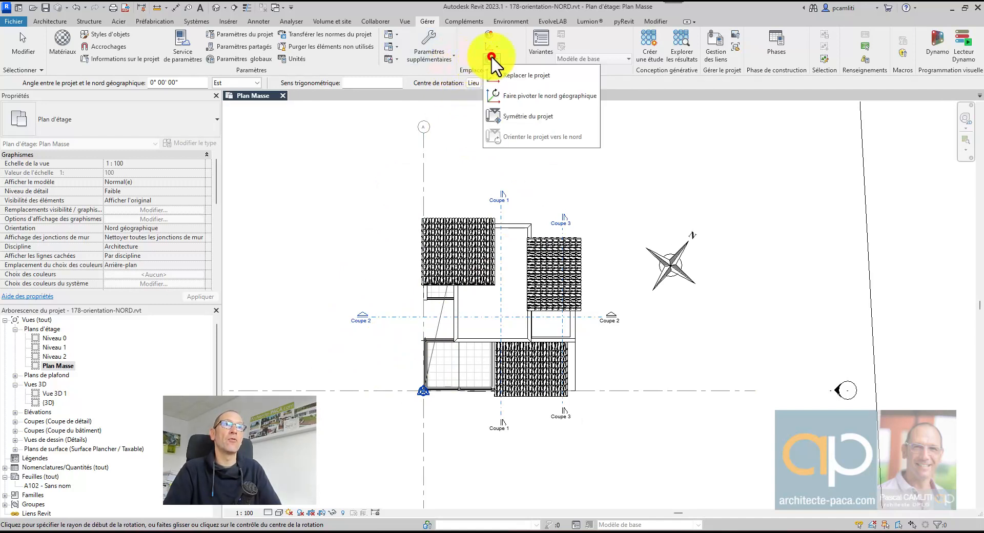
click(471, 84)
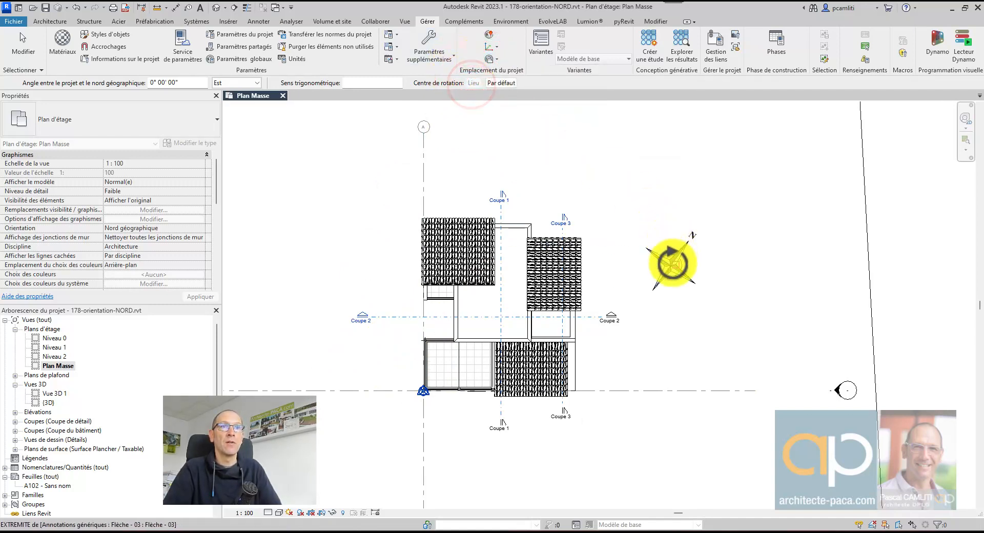
click(669, 265)
click(690, 237)
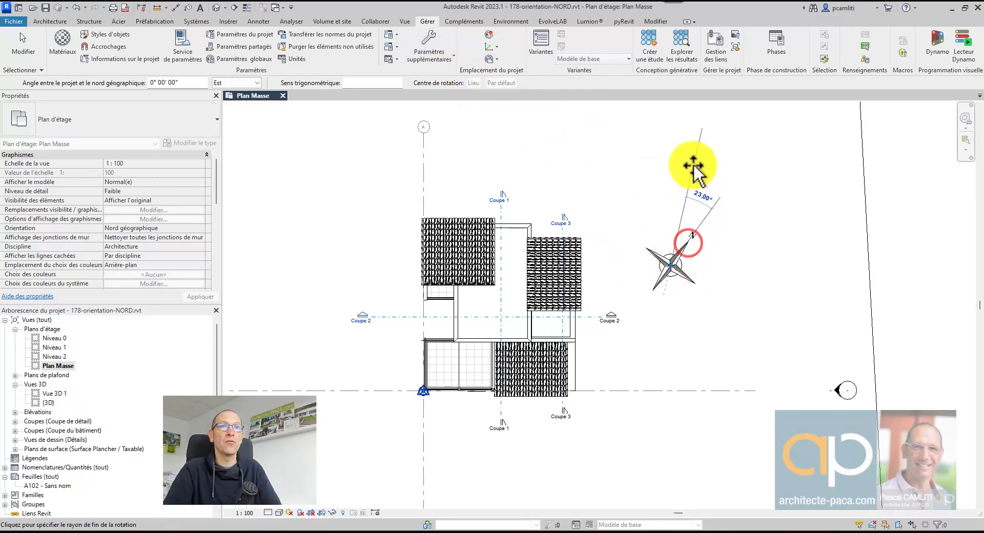
click(669, 154)
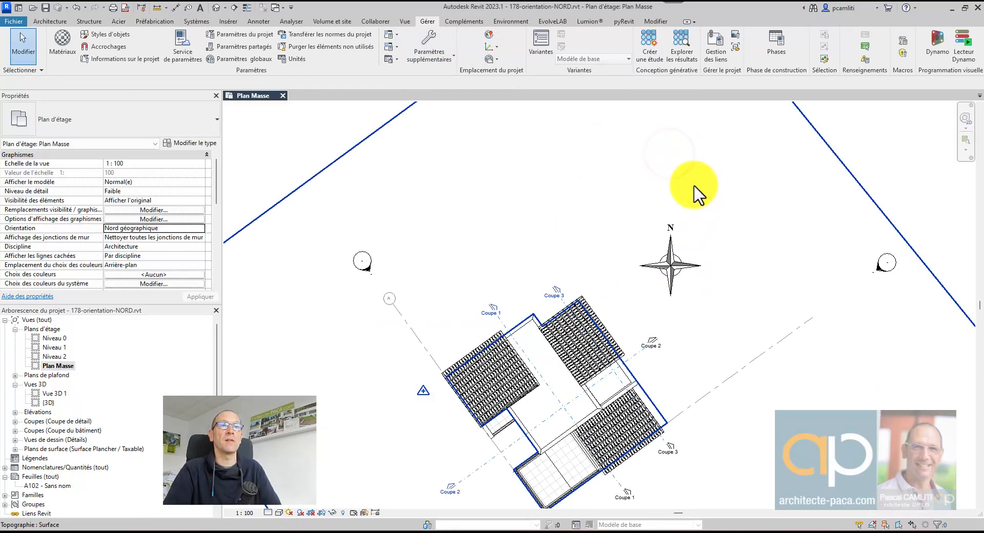
scroll(709, 205, down, 2)
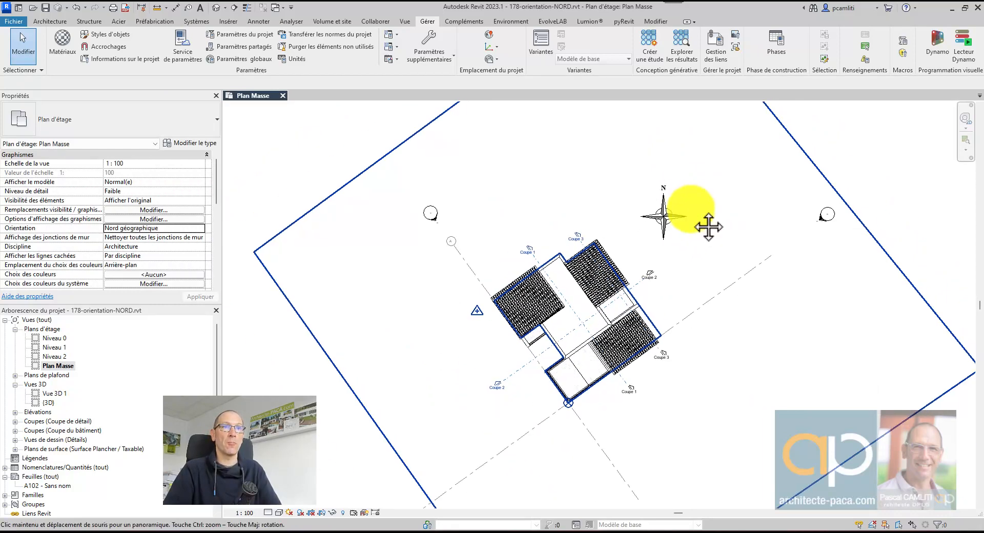
middle_drag(702, 222, 637, 220)
key(Escape)
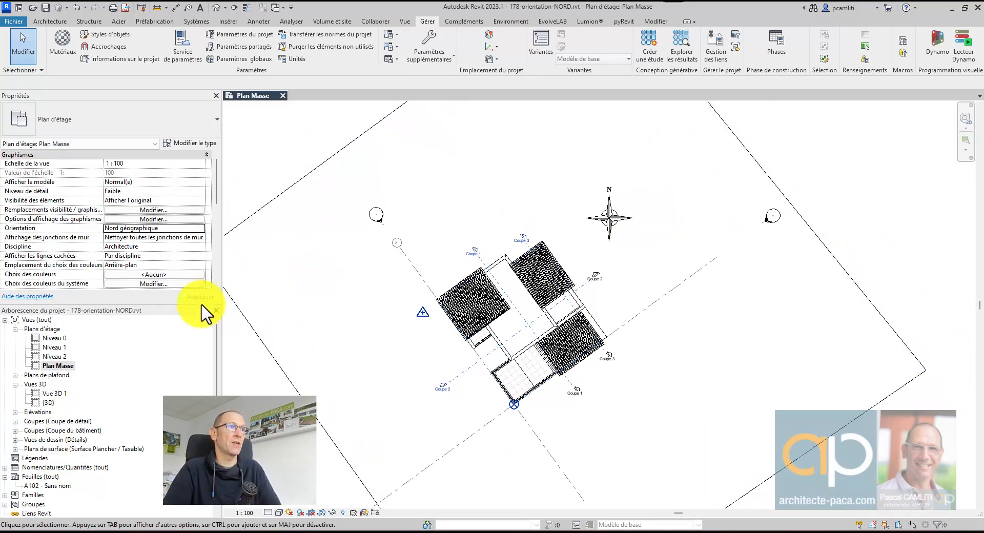
- Rename the Plan Masse floor plan view as Plan Masse NG
right_click(69, 366)
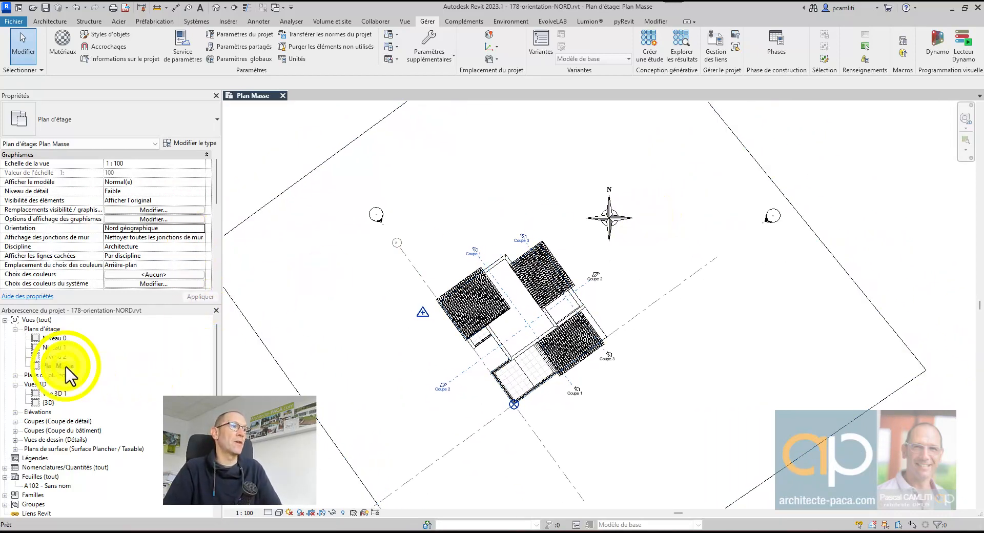
click(138, 261)
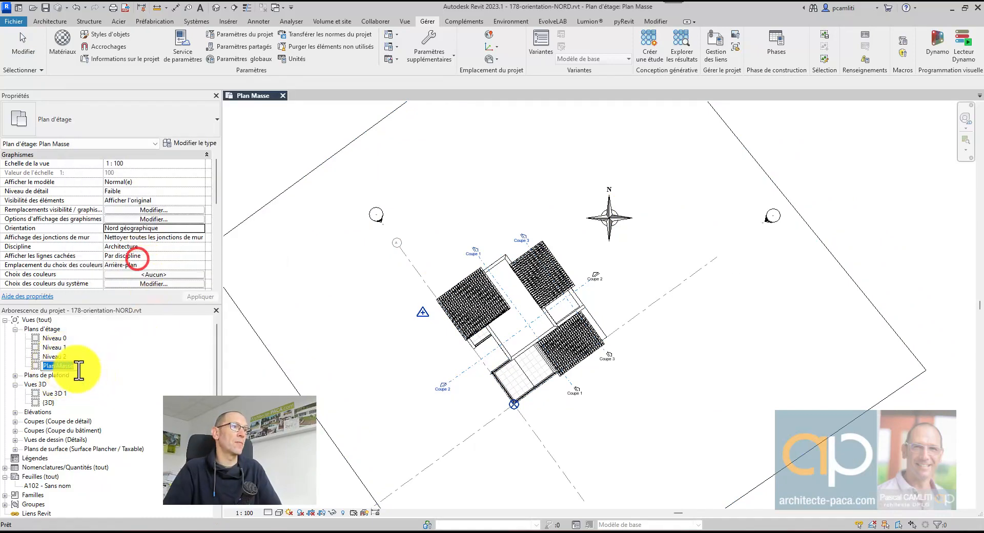
click(74, 367)
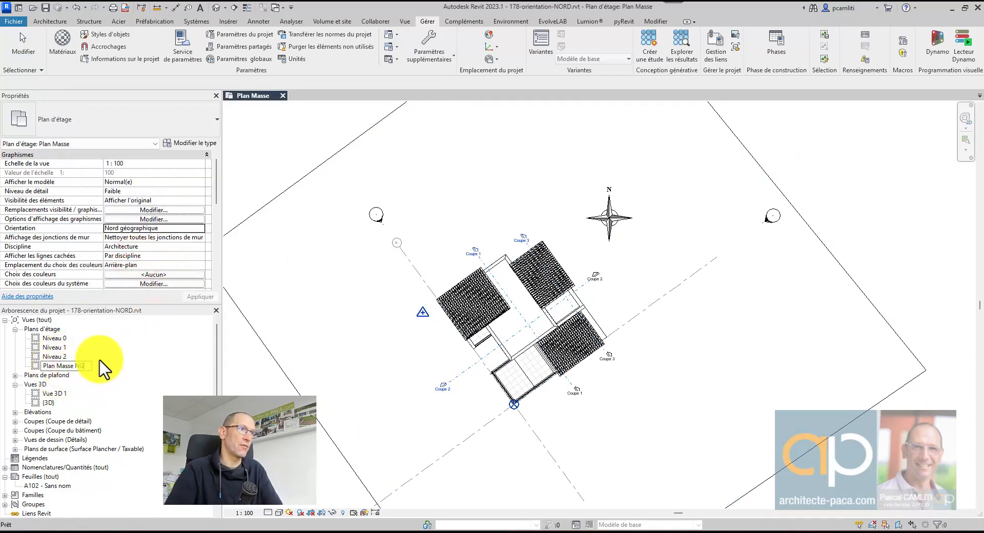
click(109, 345)
- Duplicate the Plan Masse NG view with its details and rename the copy as Plan Masse NP
right_click(77, 366)
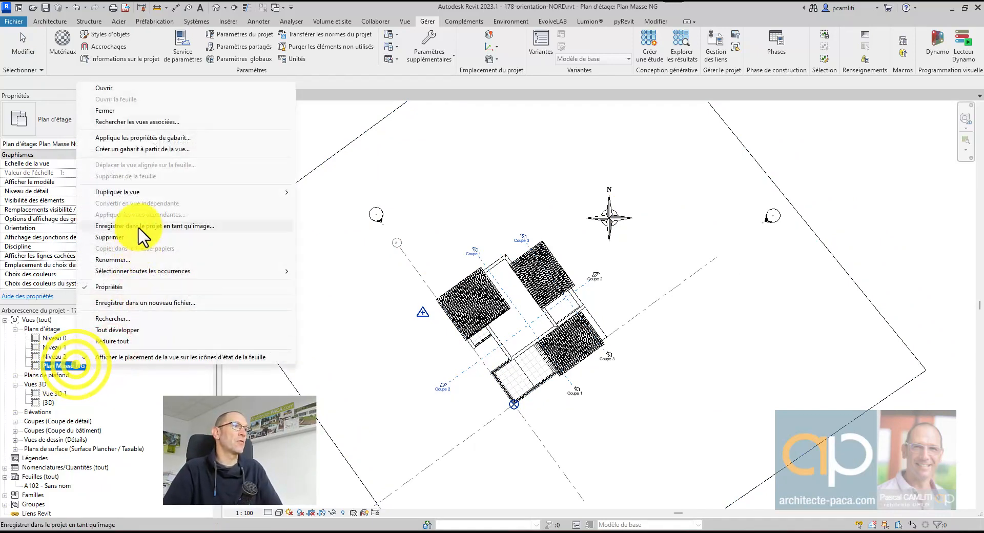
mouse_move(246, 194)
click(332, 205)
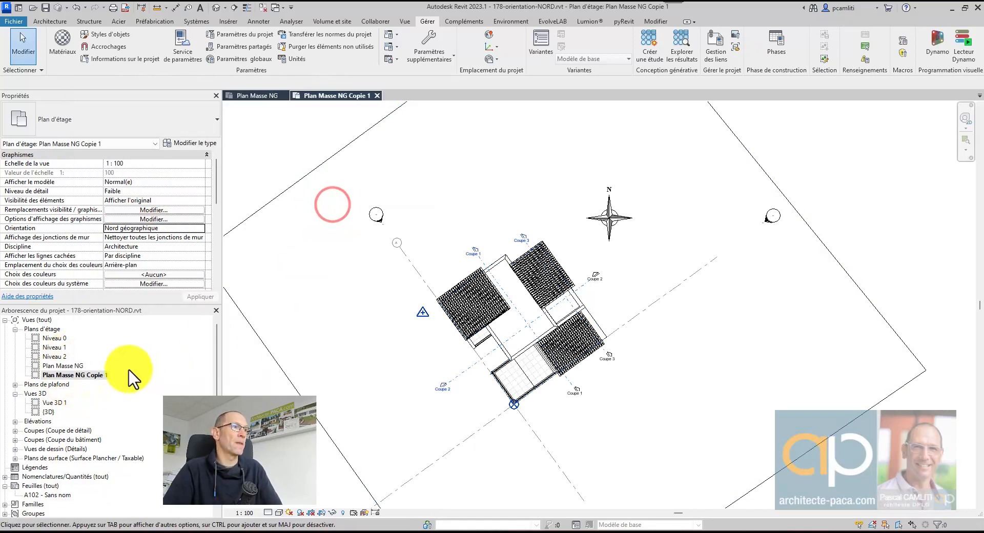
right_click(88, 379)
click(150, 270)
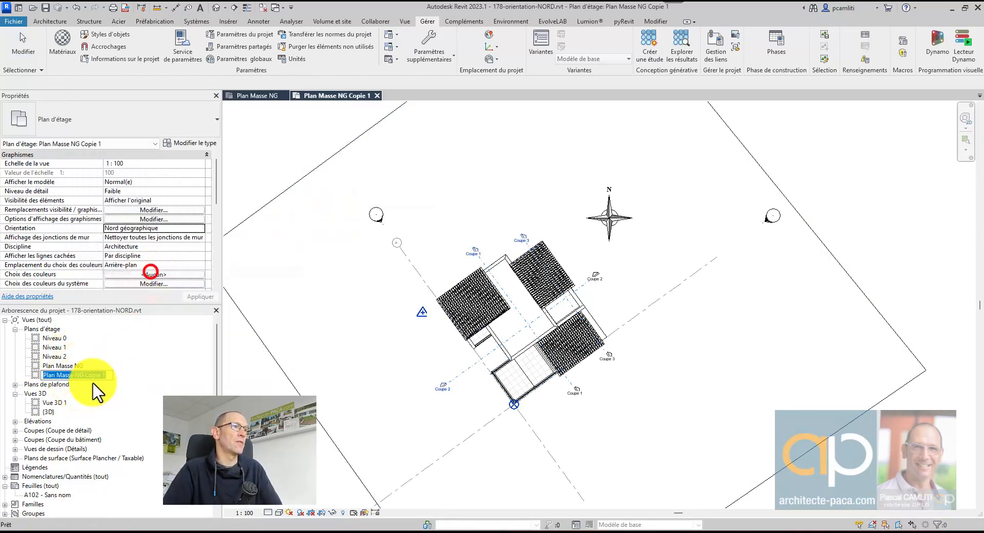
drag(81, 375, 139, 373)
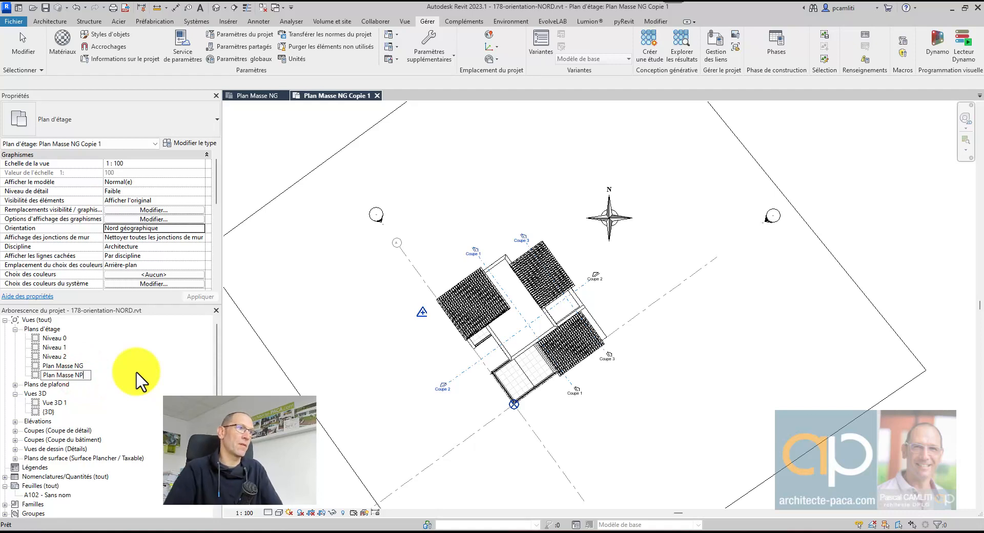
click(173, 357)
- Set the Plan Masse NP view's orientation to Nord du projet
click(195, 228)
click(203, 227)
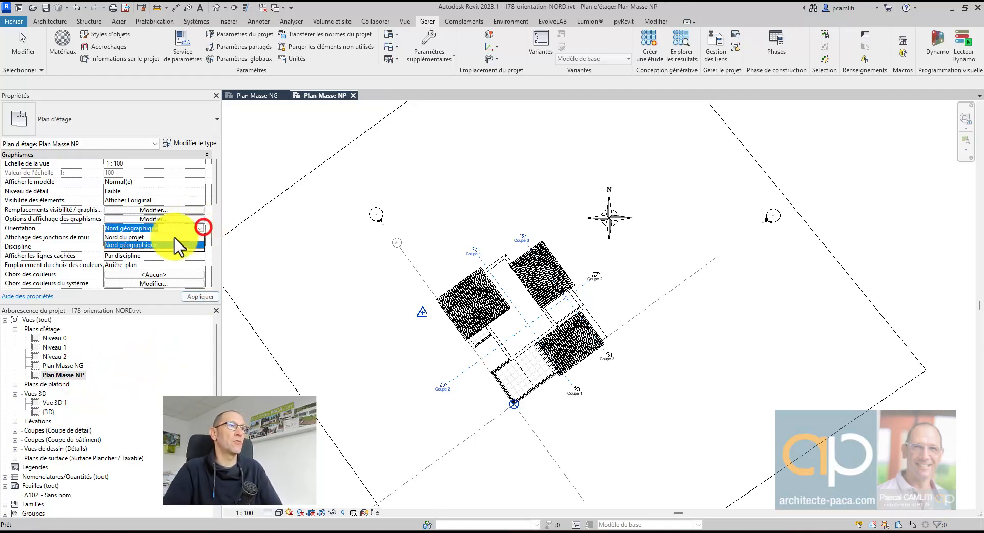
click(184, 237)
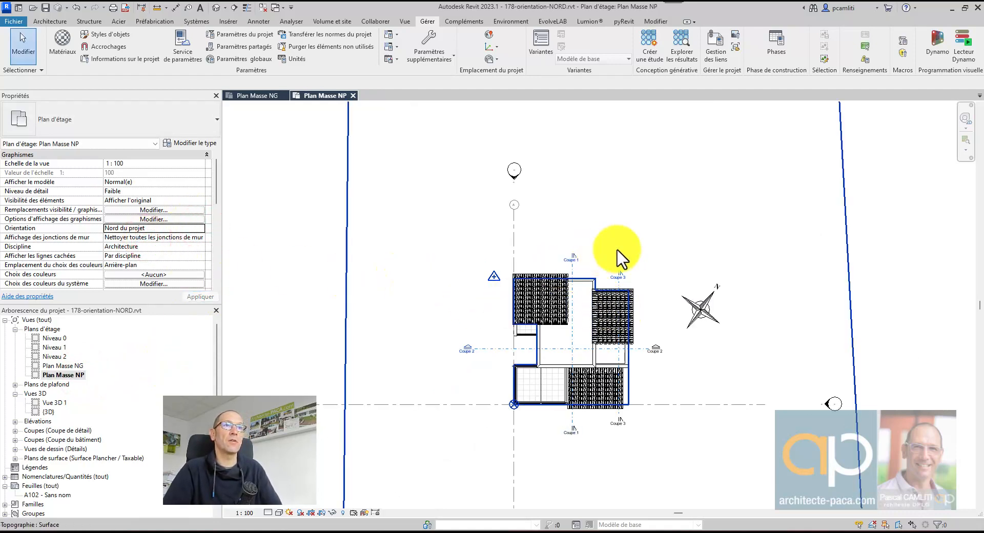
scroll(617, 251, up, 5)
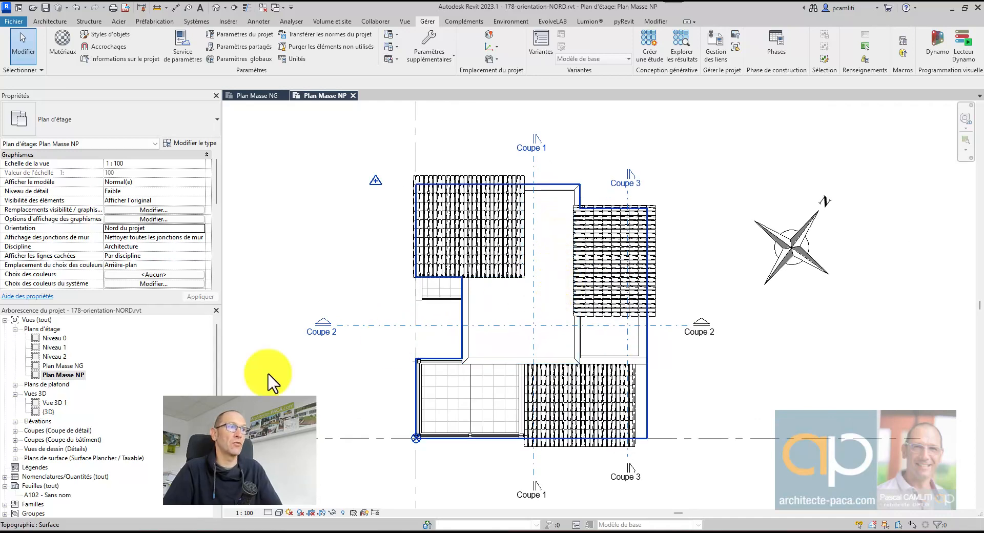
- Open the Niveau 0 plan, try its orientation as Nord géographique, and restore it to Nord du projet
double_click(54, 337)
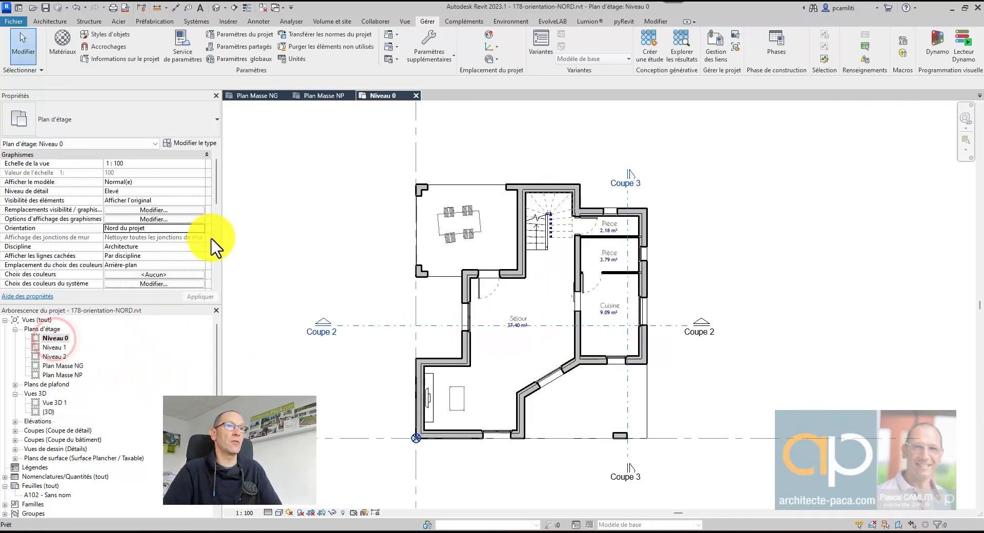
click(201, 228)
click(184, 245)
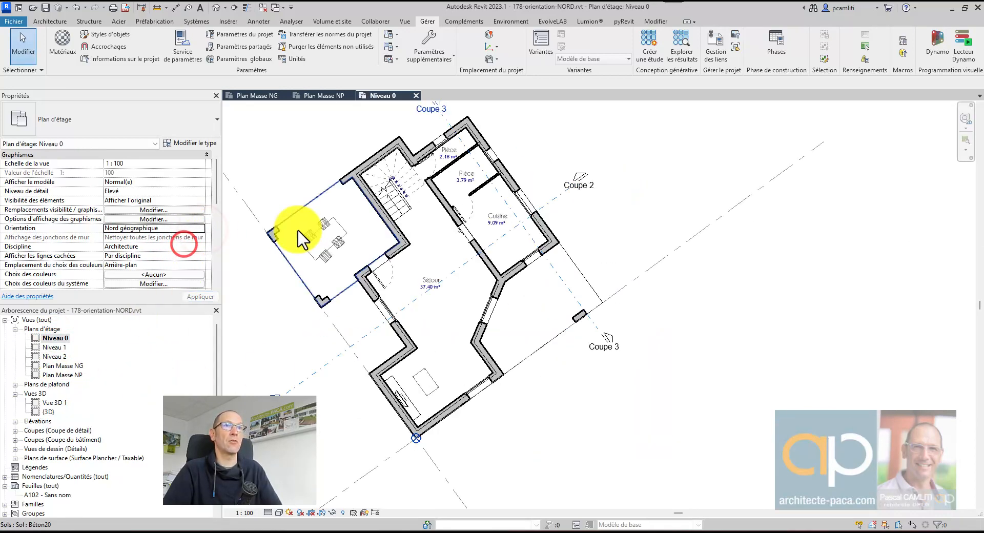
click(201, 228)
click(169, 237)
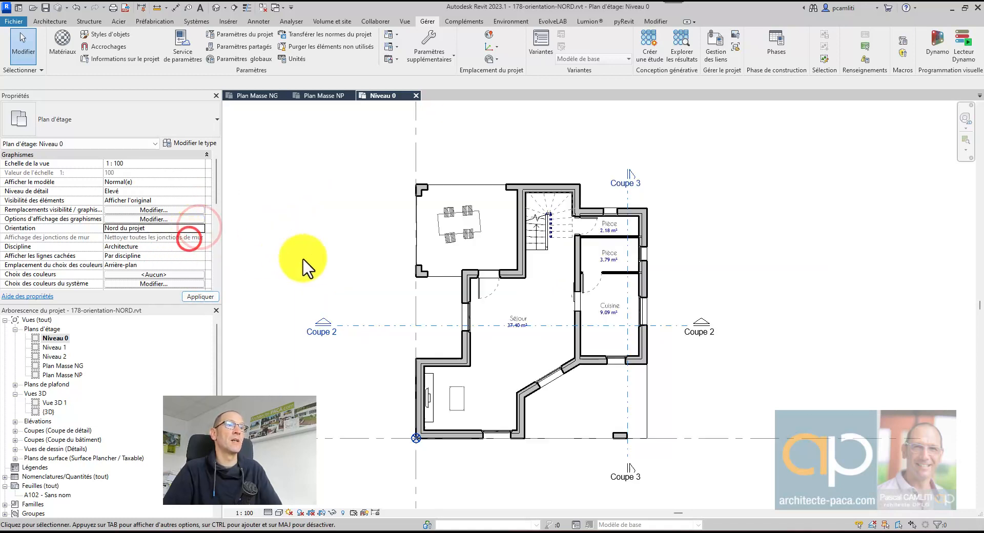
- Reopen the Plan Masse NP view and turn on its shadows
double_click(77, 375)
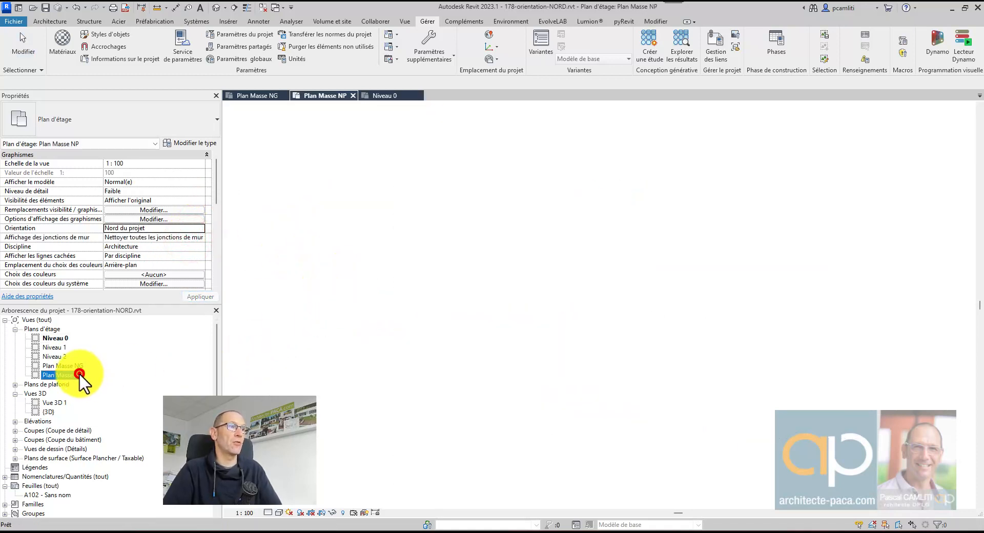
middle_drag(815, 310, 768, 337)
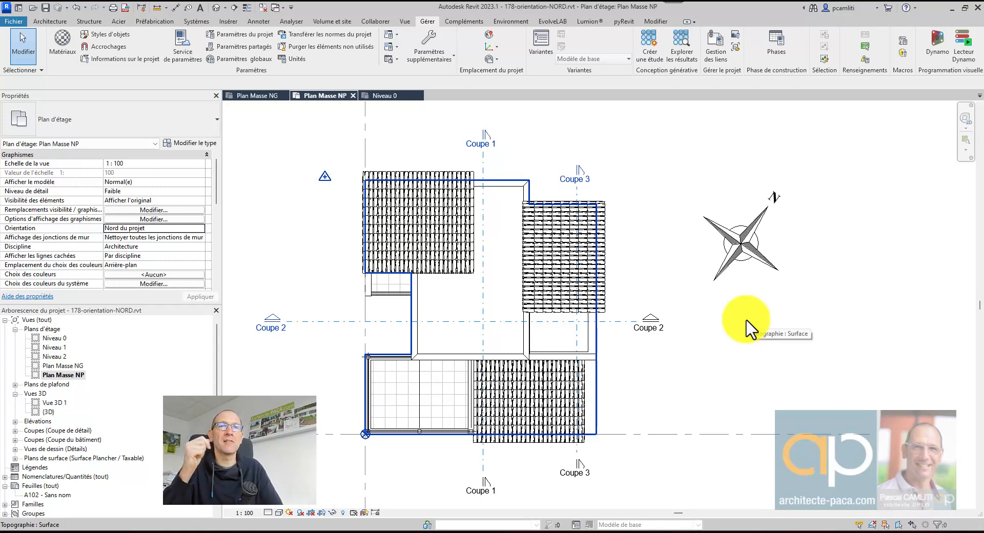
click(299, 512)
scroll(705, 297, down, 3)
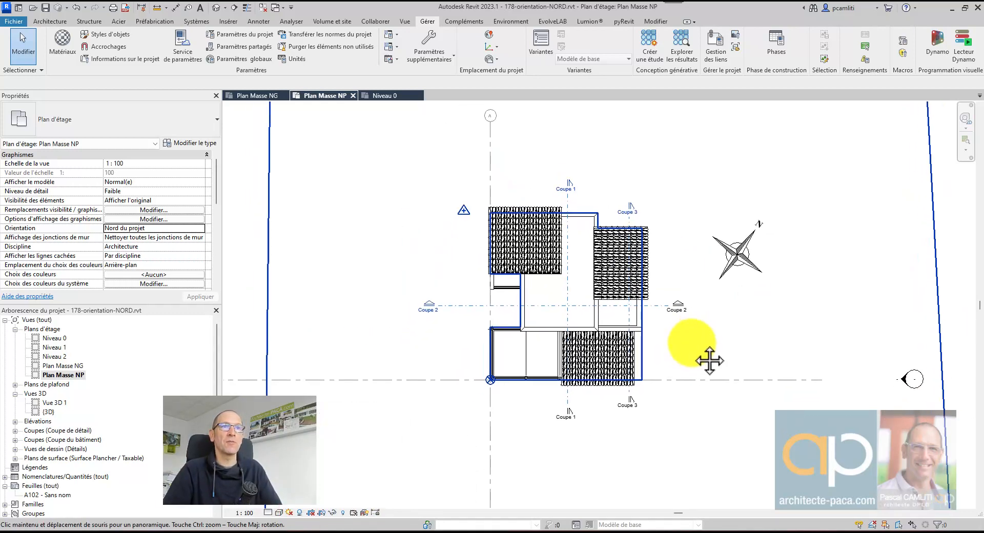
scroll(695, 350, up, 2)
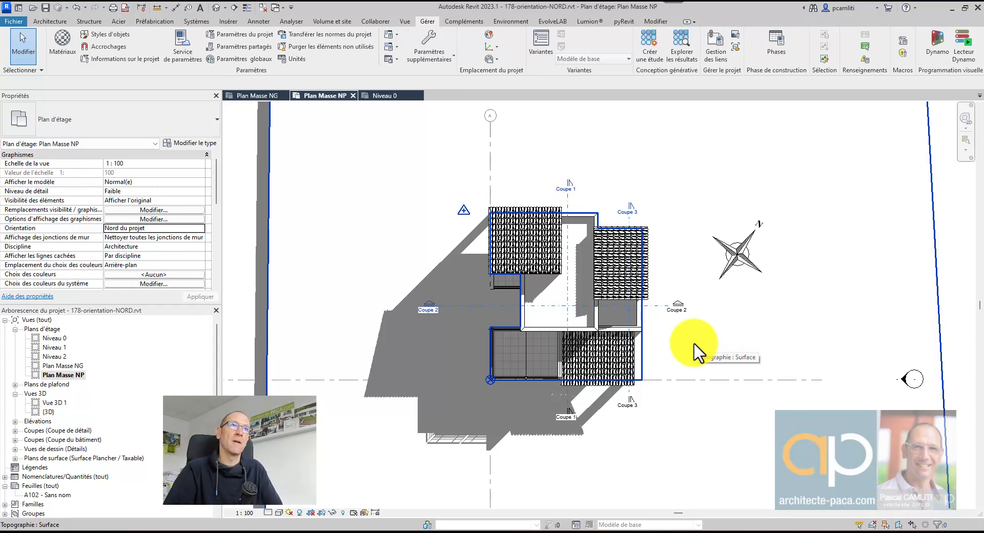
- Open the {3D} view and examine the house's facades and cast shadows from several sides
click(216, 7)
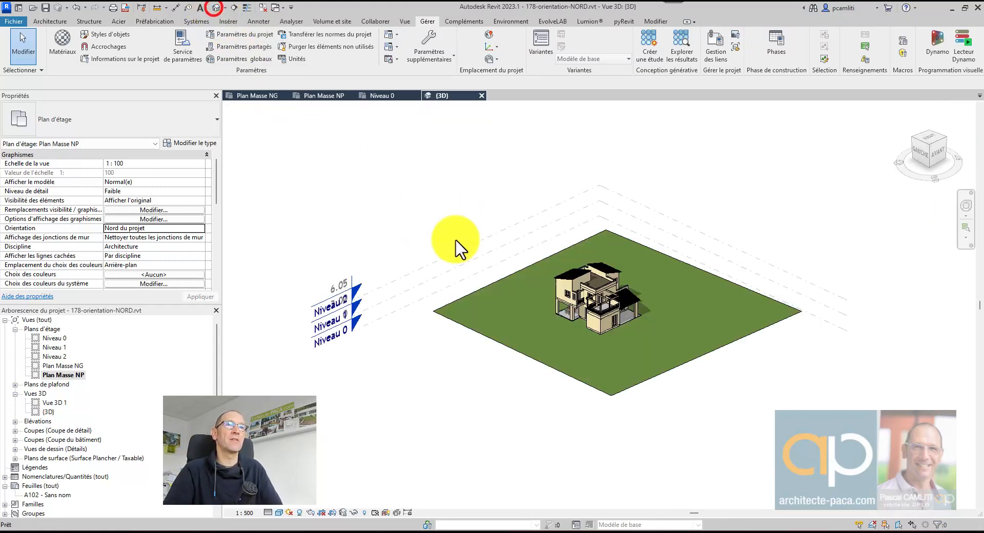
shift+middle_drag(605, 324, 728, 313)
scroll(571, 307, up, 4)
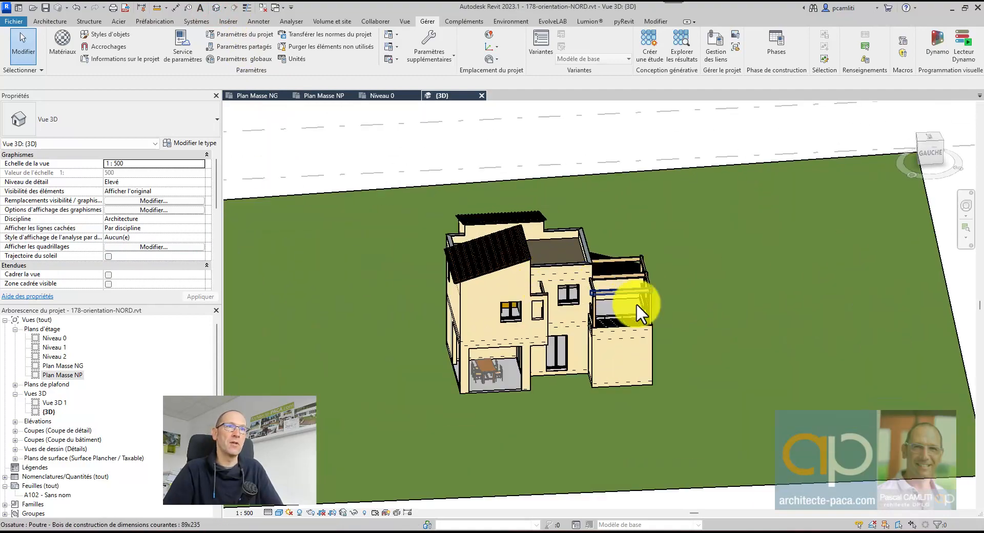
shift+middle_drag(648, 320, 518, 320)
scroll(726, 330, up, 4)
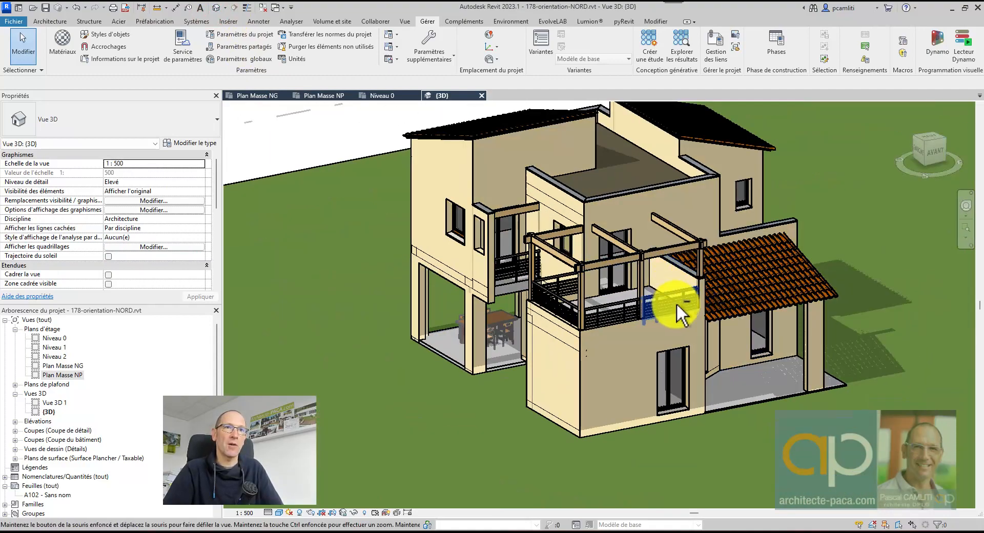
shift+middle_drag(677, 312, 812, 373)
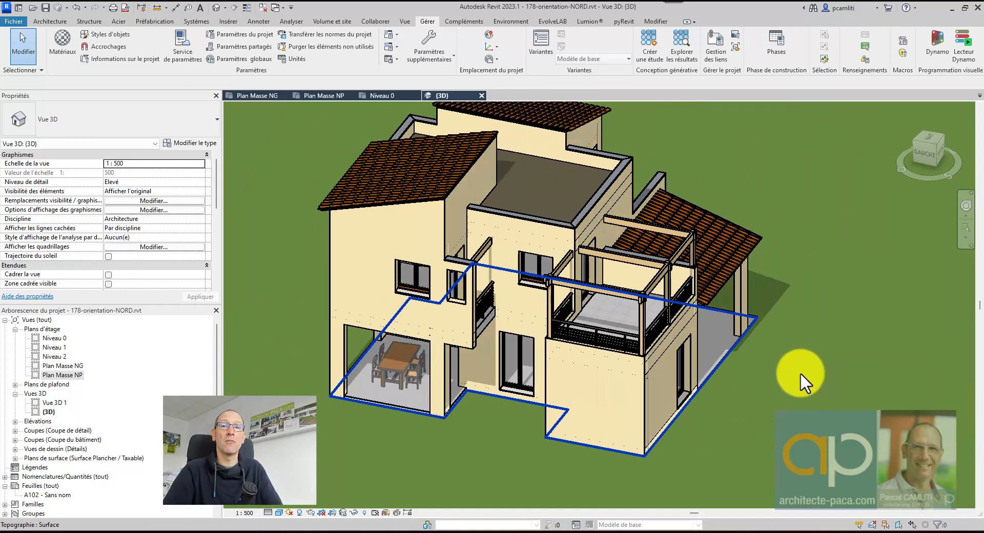